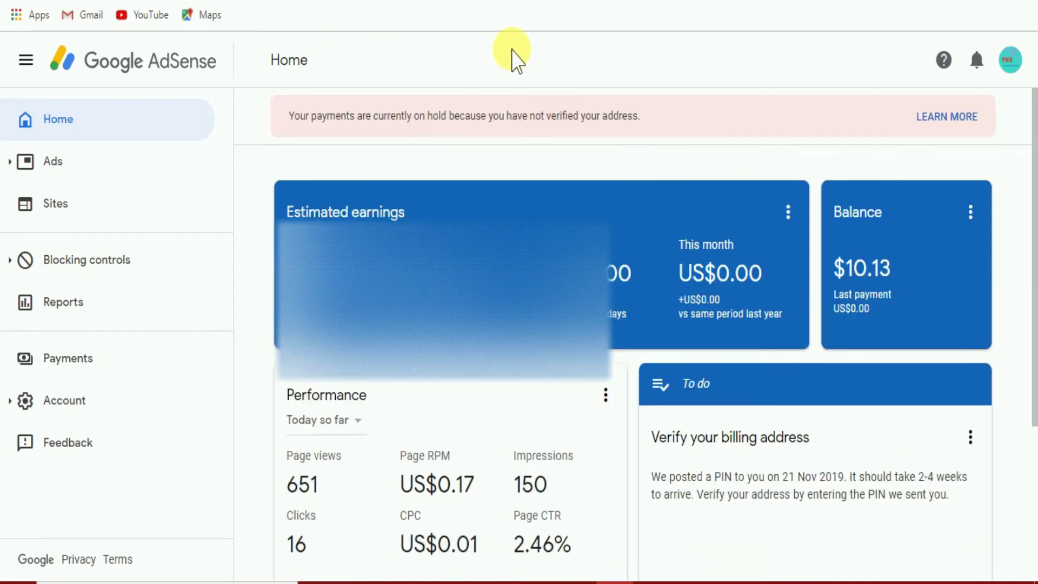
Review the performance and to-do cards on the home page and the earnings on the Payments page
scroll(638, 219, down, 4)
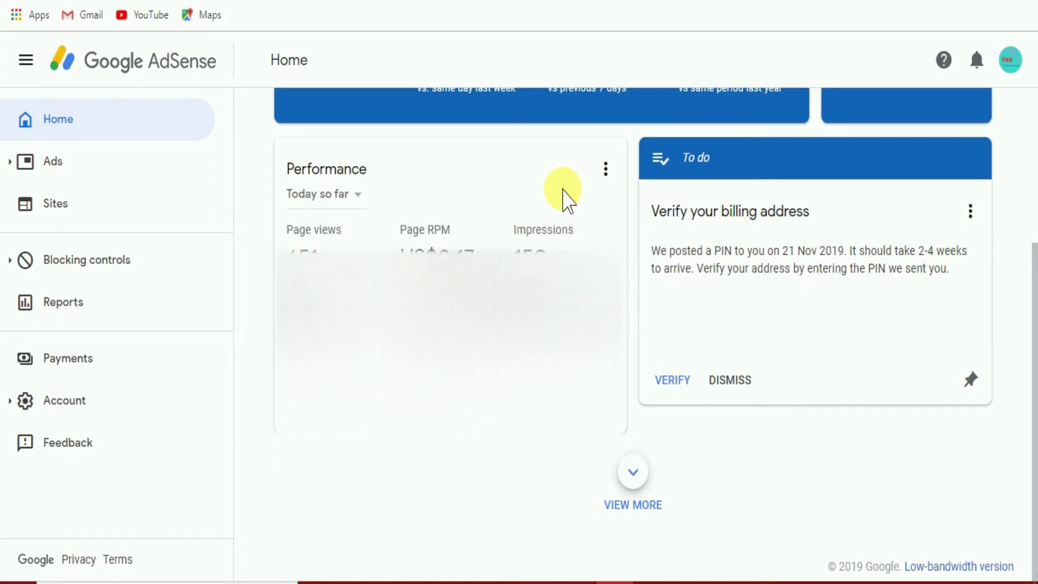
click(140, 360)
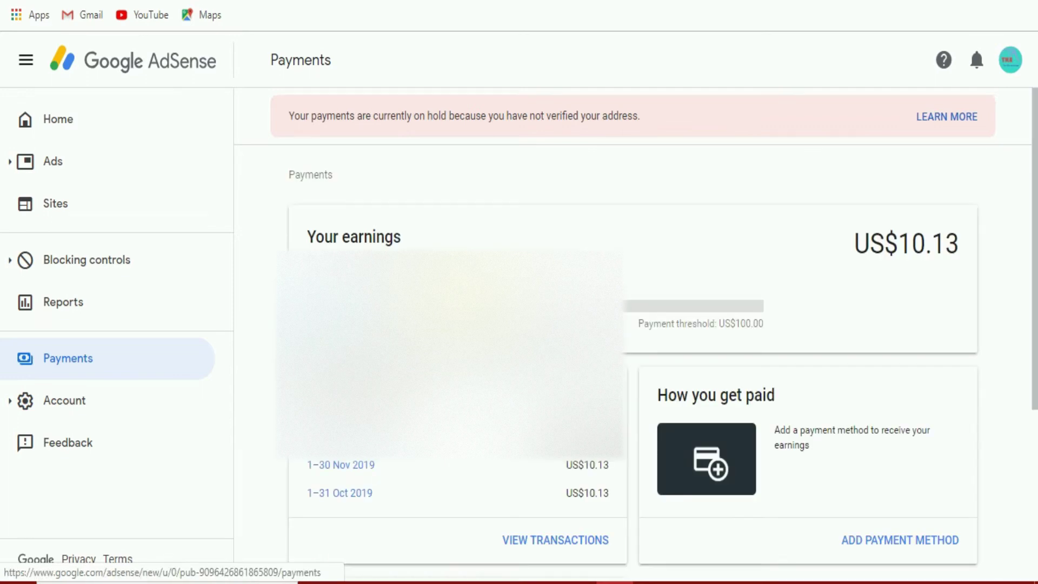
scroll(657, 336, down, 5)
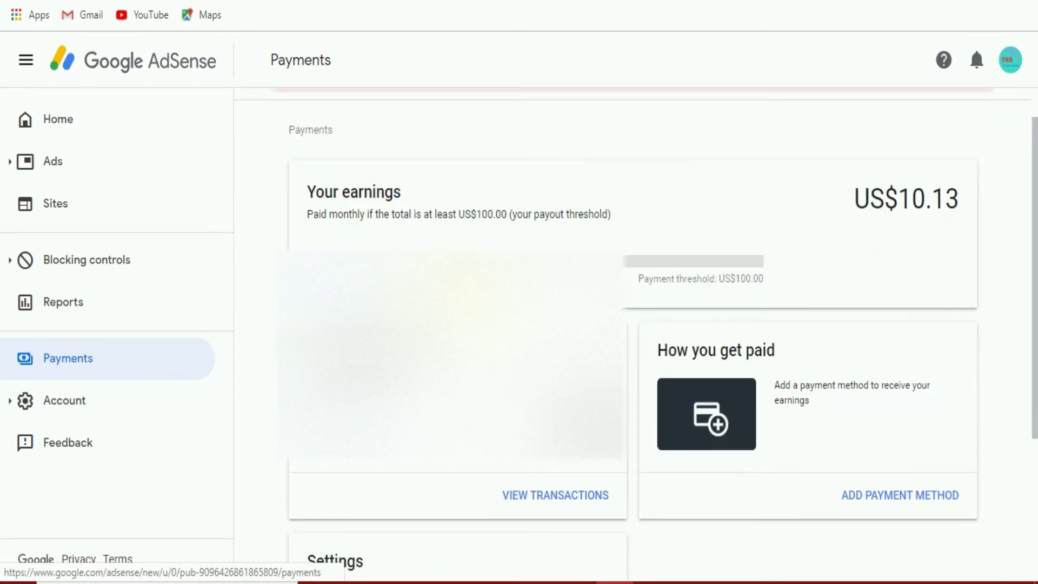
click(65, 358)
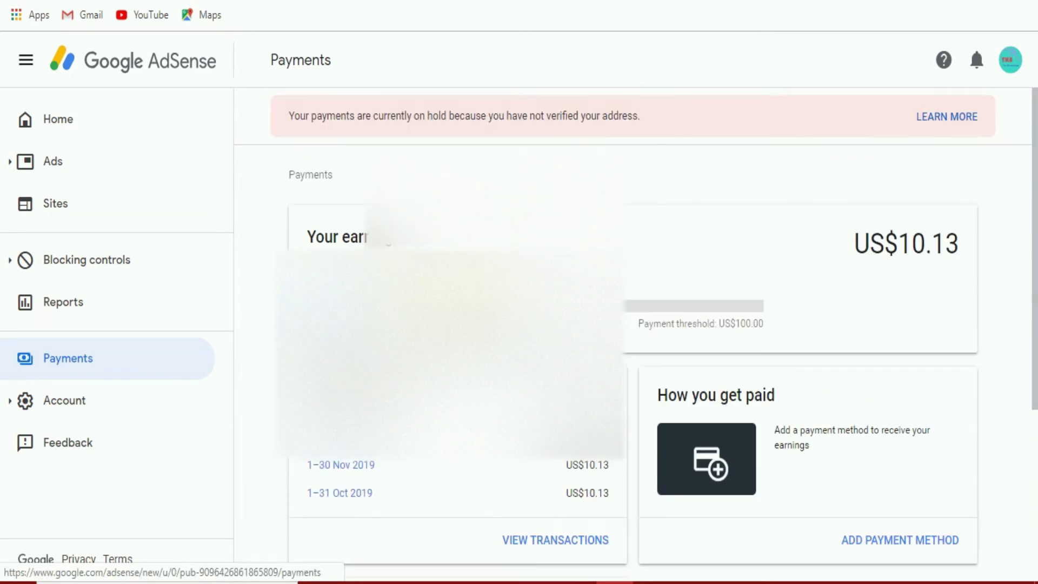
Open the address verification form from the account information and go to its PIN entry section
click(47, 400)
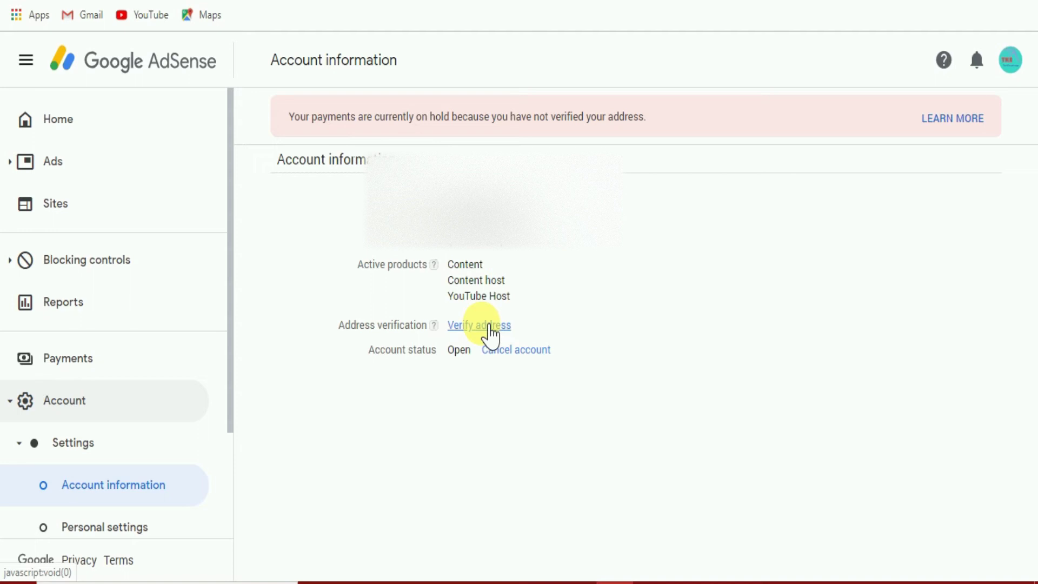
click(489, 326)
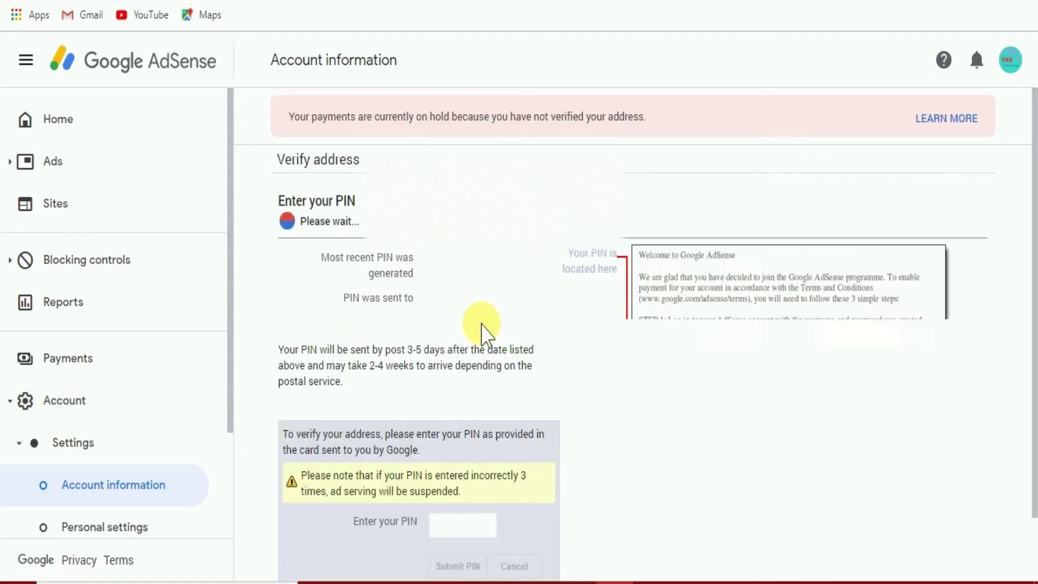
scroll(547, 331, down, 2)
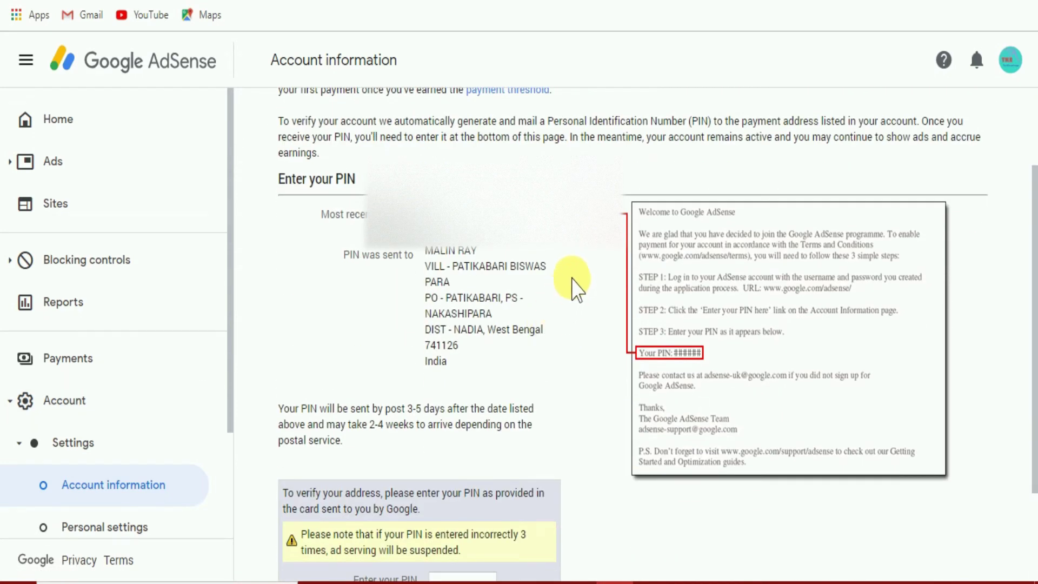
scroll(498, 319, down, 3)
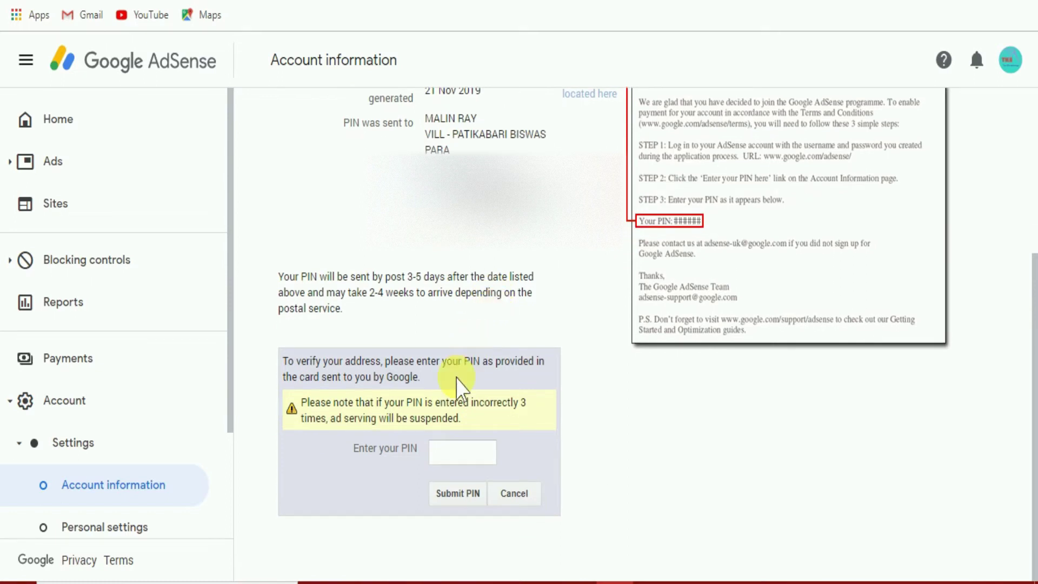
Enter the mailed PIN in the address verification form using the on-screen keyboard, submit it and minimise the keyboard
click(473, 460)
click(456, 462)
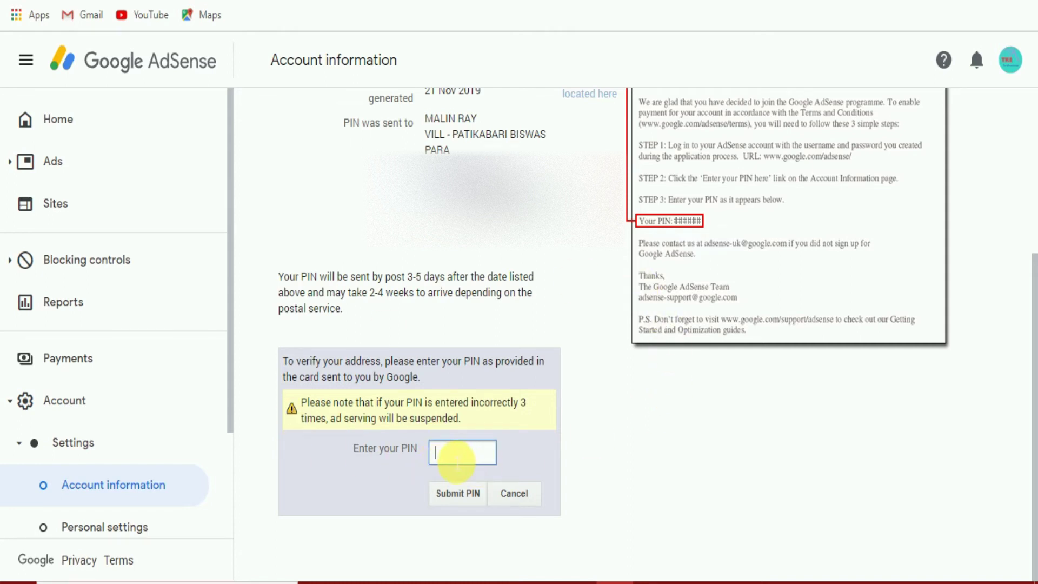
click(466, 581)
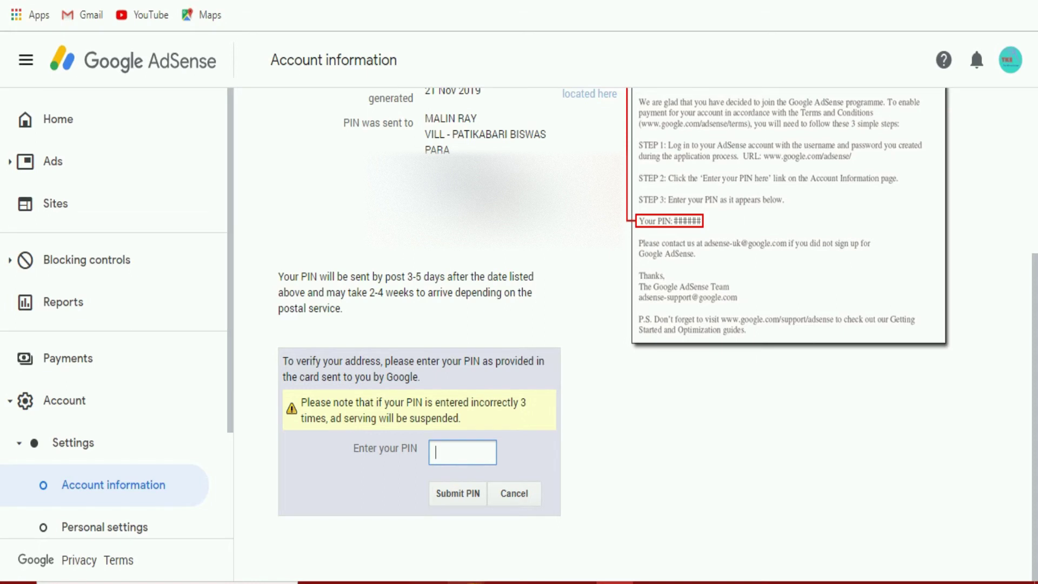
drag(437, 374, 688, 112)
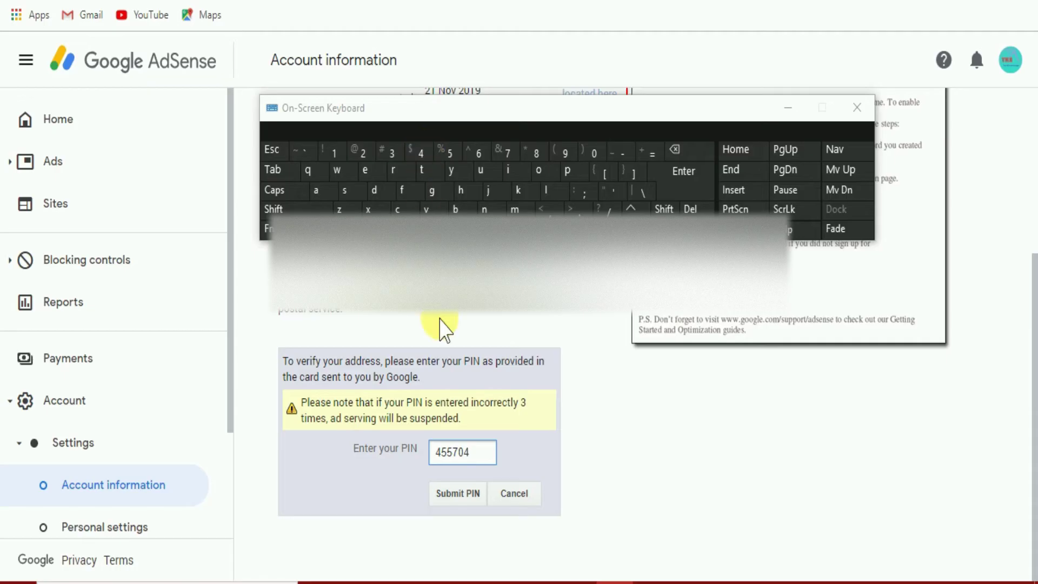
click(469, 464)
click(468, 493)
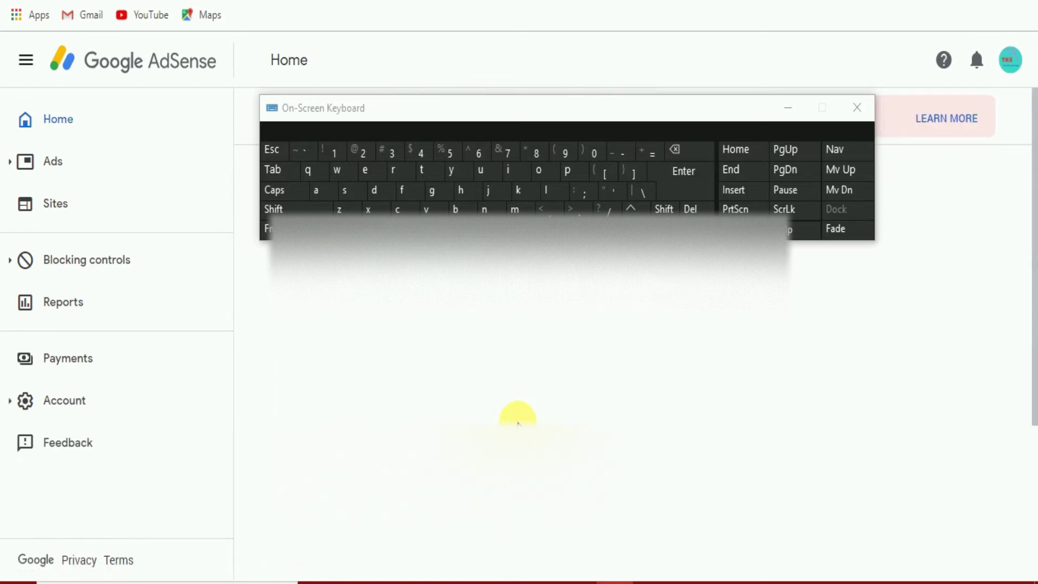
click(787, 107)
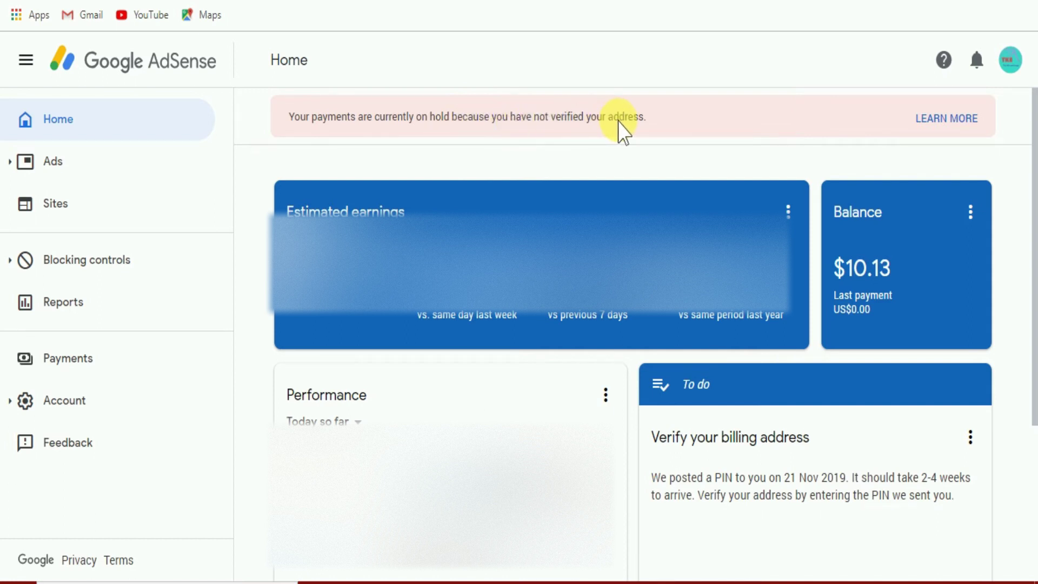
Start billing address verification from the To do card and bring up the on-screen keyboard for its PIN field
scroll(619, 135, down, 4)
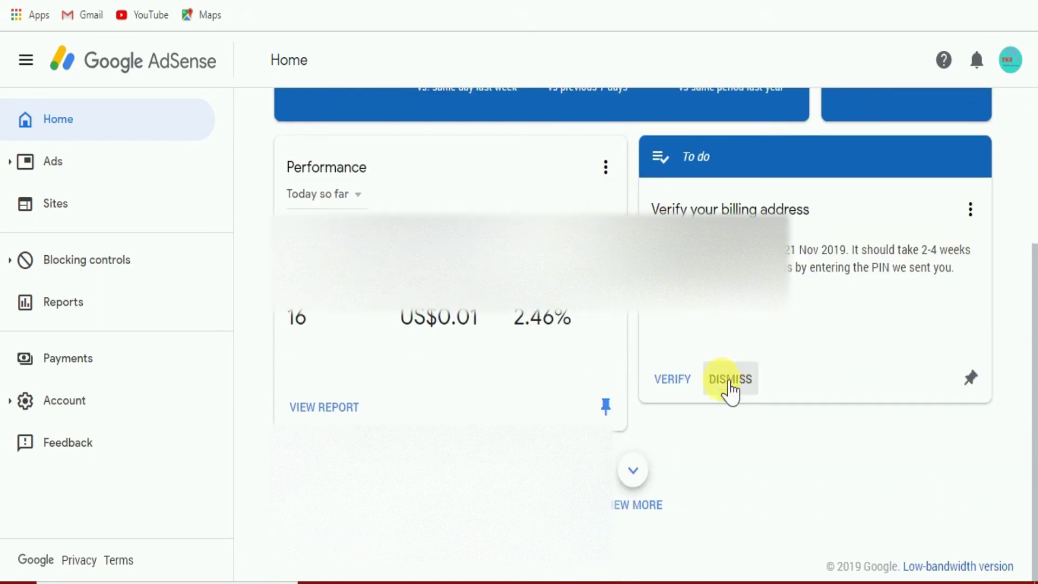
click(681, 390)
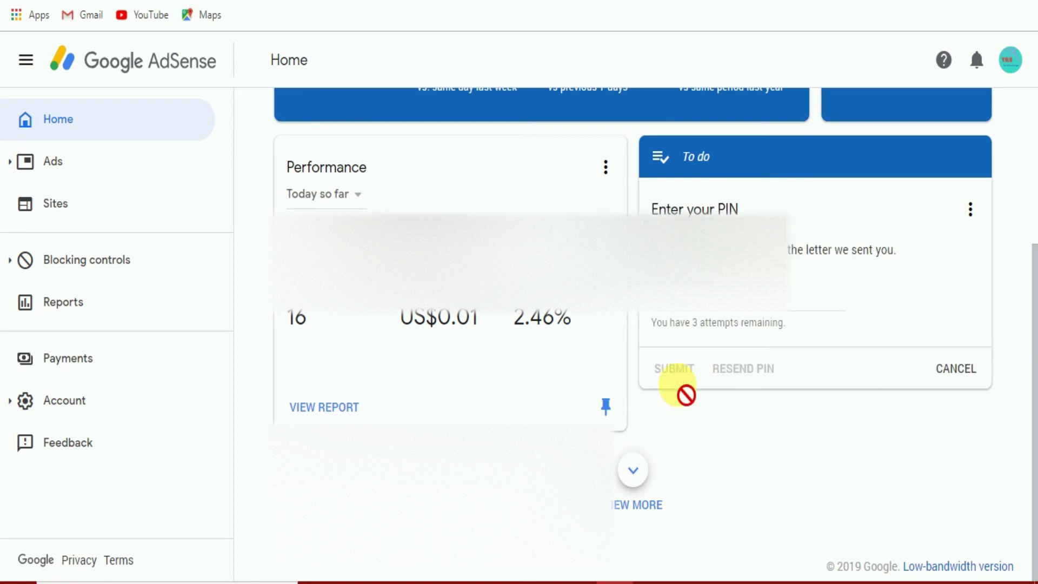
click(698, 319)
click(465, 579)
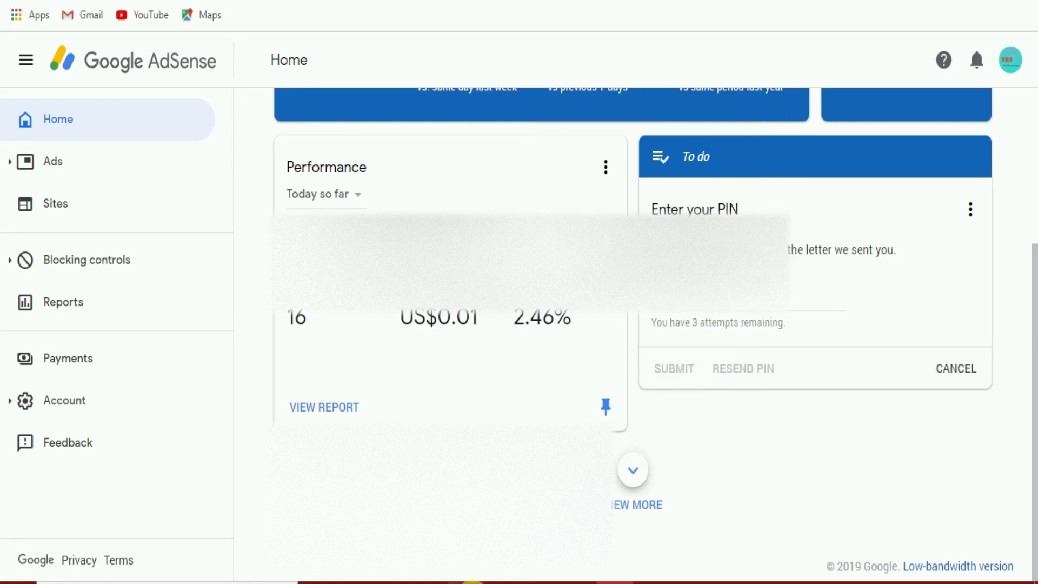
click(695, 312)
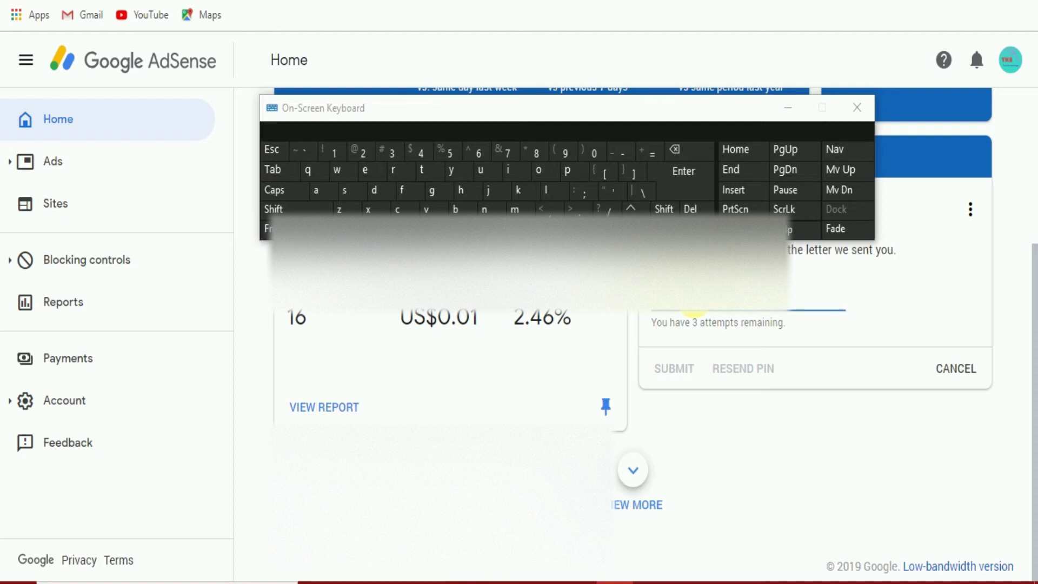
Try to submit the mailed PIN through the billing address To do card, and cancel the entry
click(411, 152)
click(447, 153)
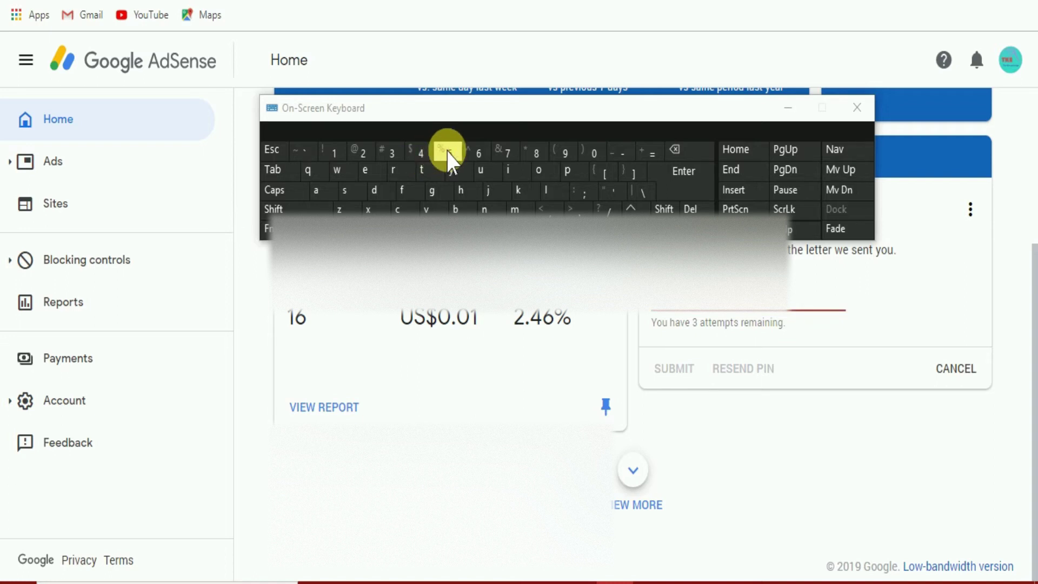
click(514, 155)
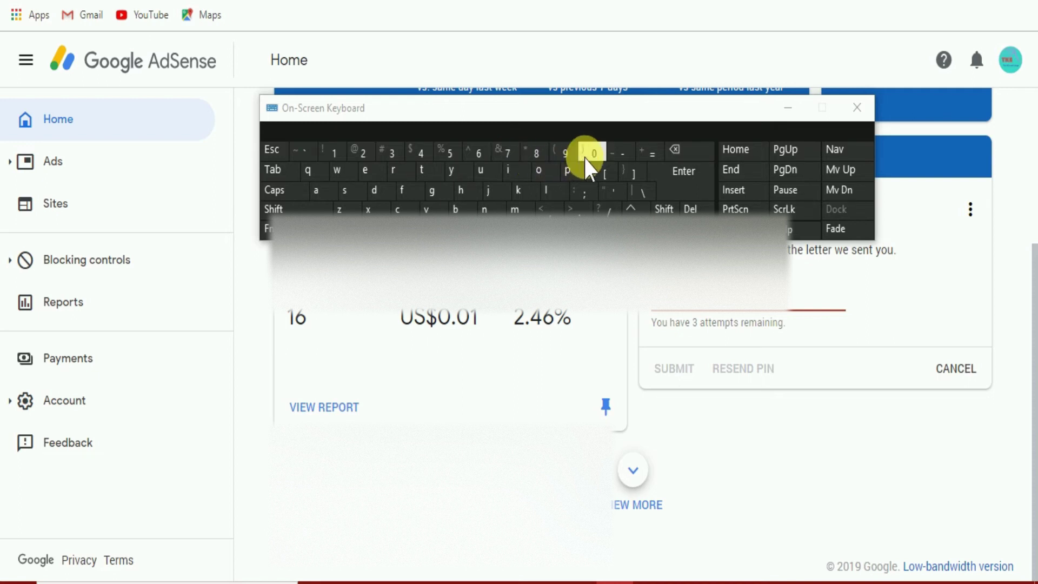
click(421, 154)
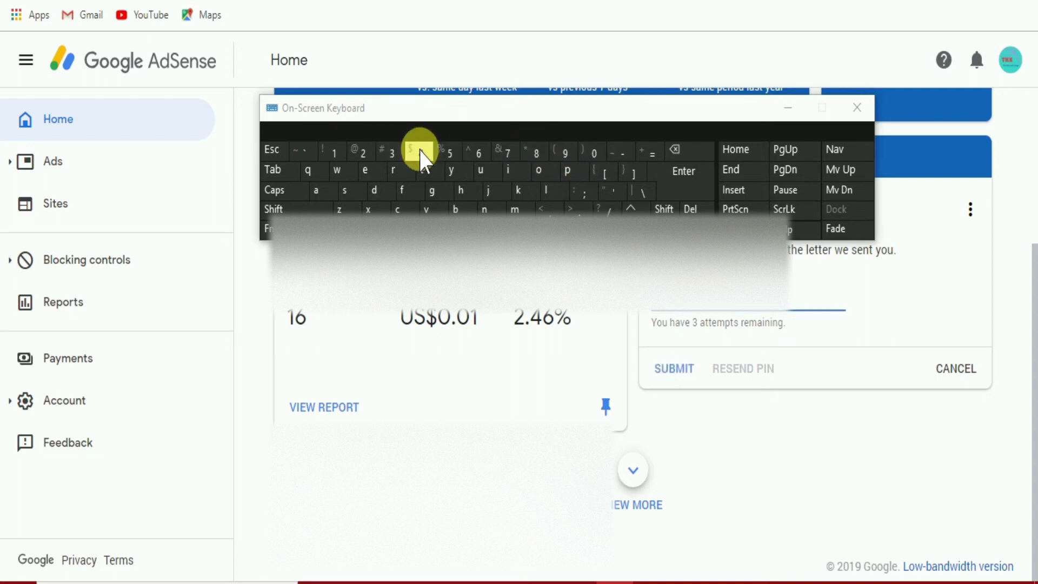
click(789, 111)
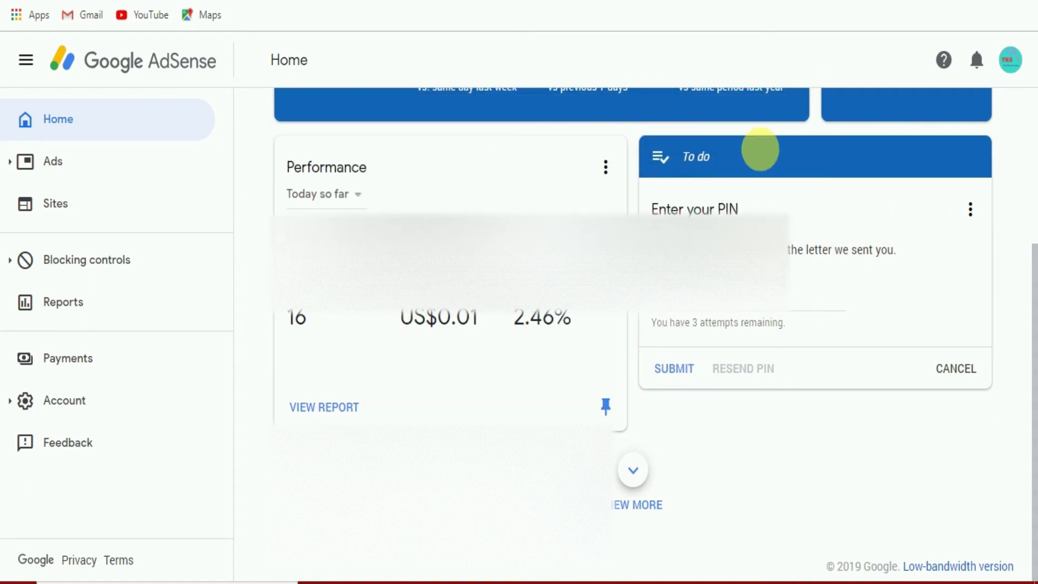
click(683, 372)
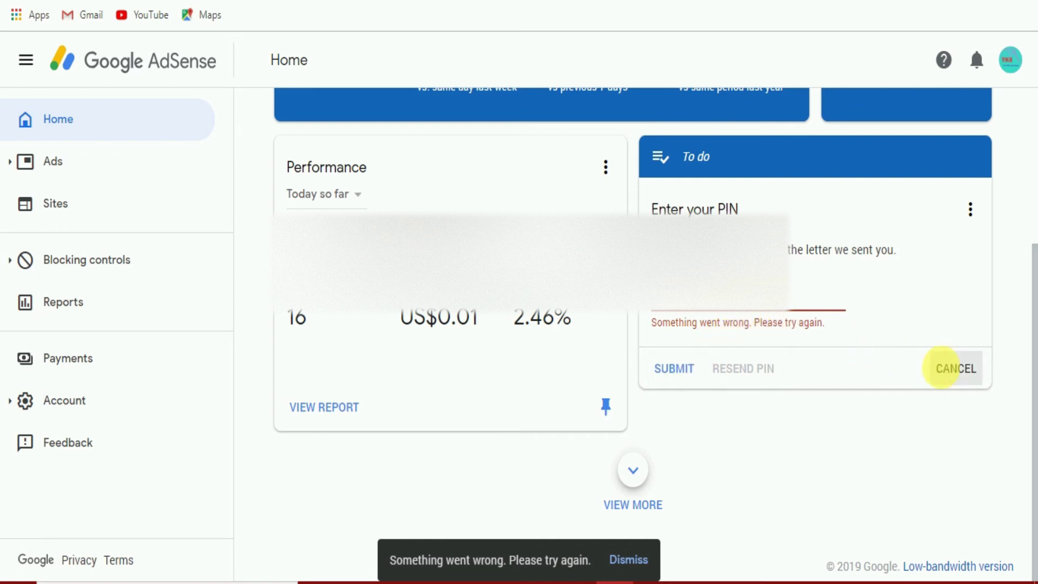
click(956, 370)
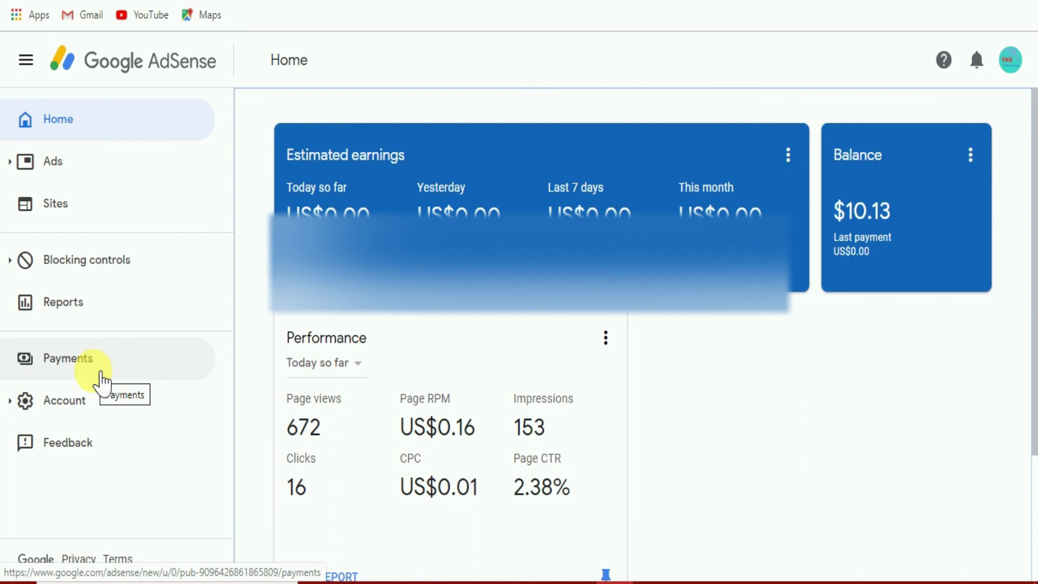
Open the form for adding a payment method from the Payments page
click(101, 373)
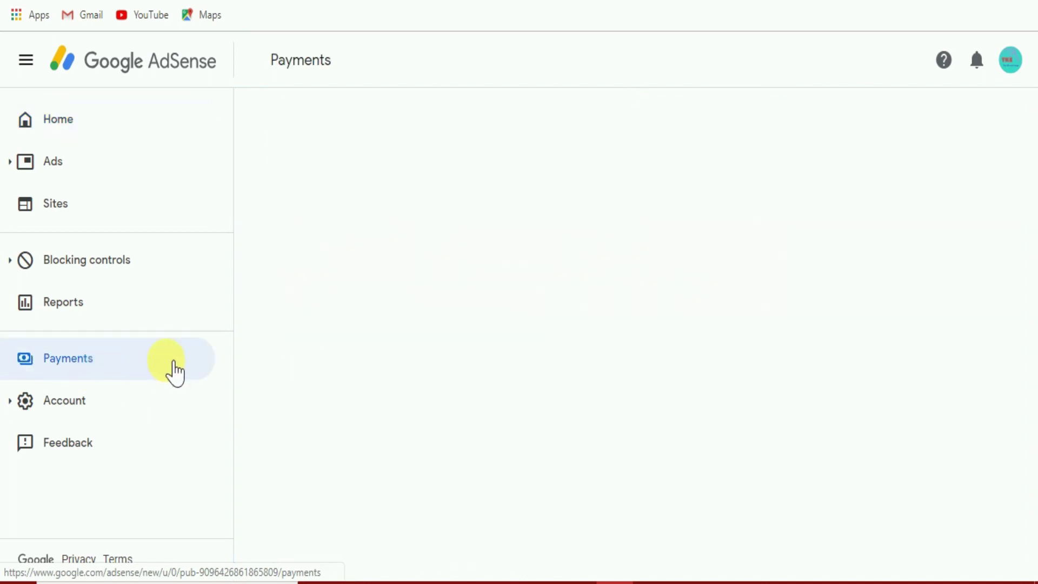
click(109, 403)
click(132, 495)
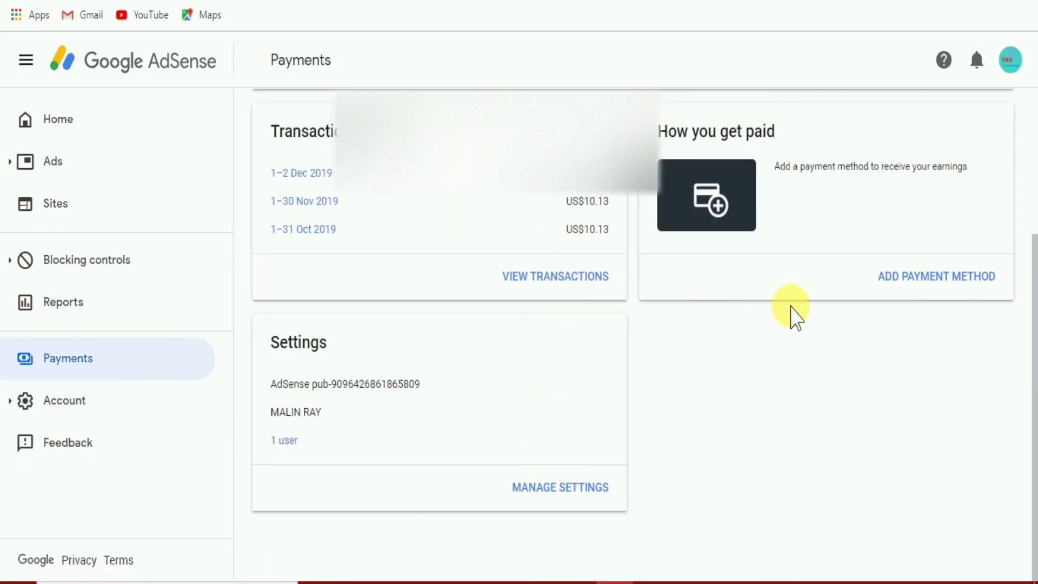
scroll(865, 378, up, 4)
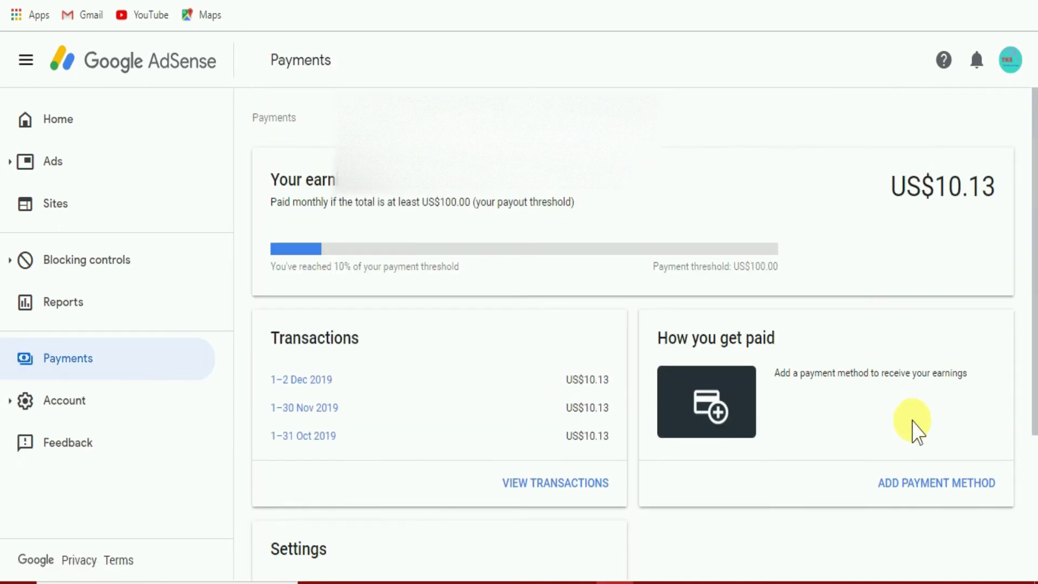
click(938, 492)
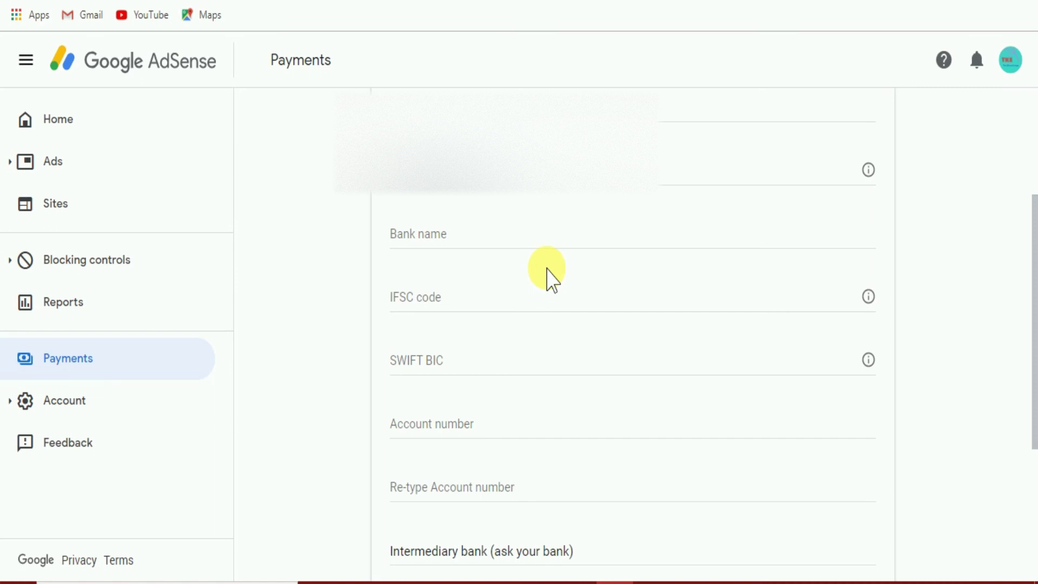
Look through the wire transfer form's bank detail fields and its primary payment method option
scroll(552, 273, down, 5)
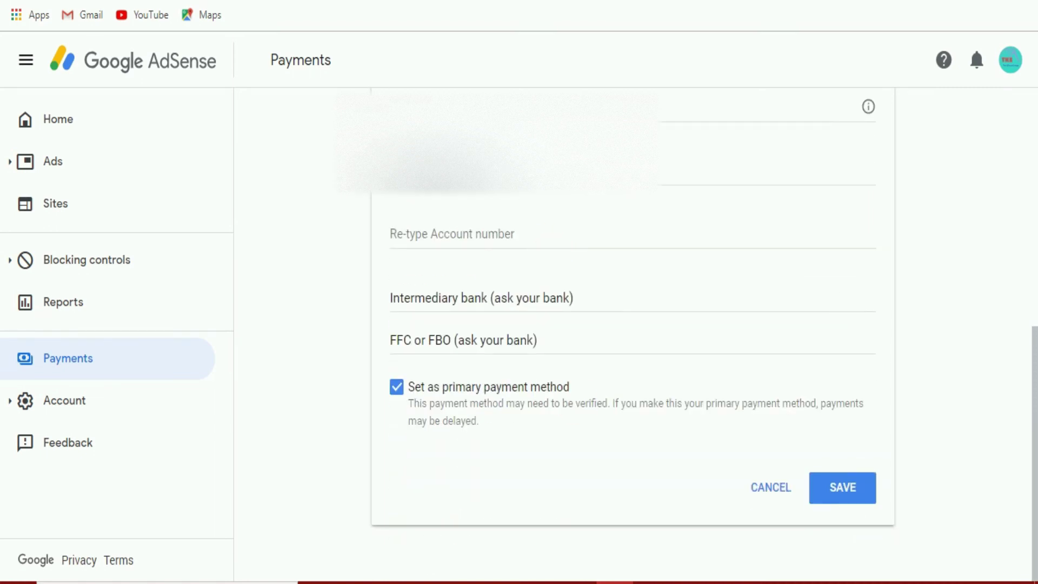
scroll(485, 235, up, 5)
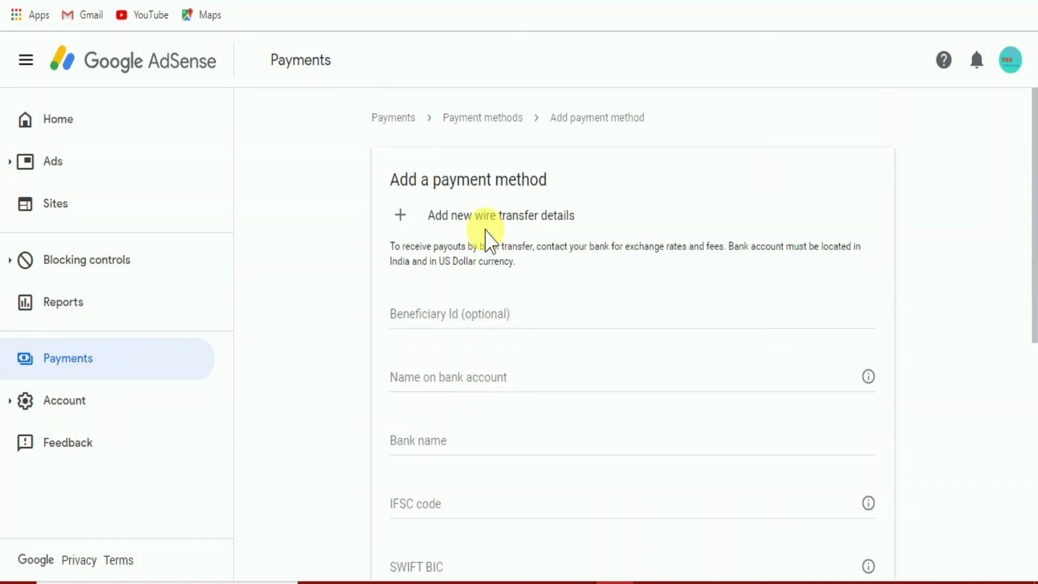
scroll(490, 237, down, 9)
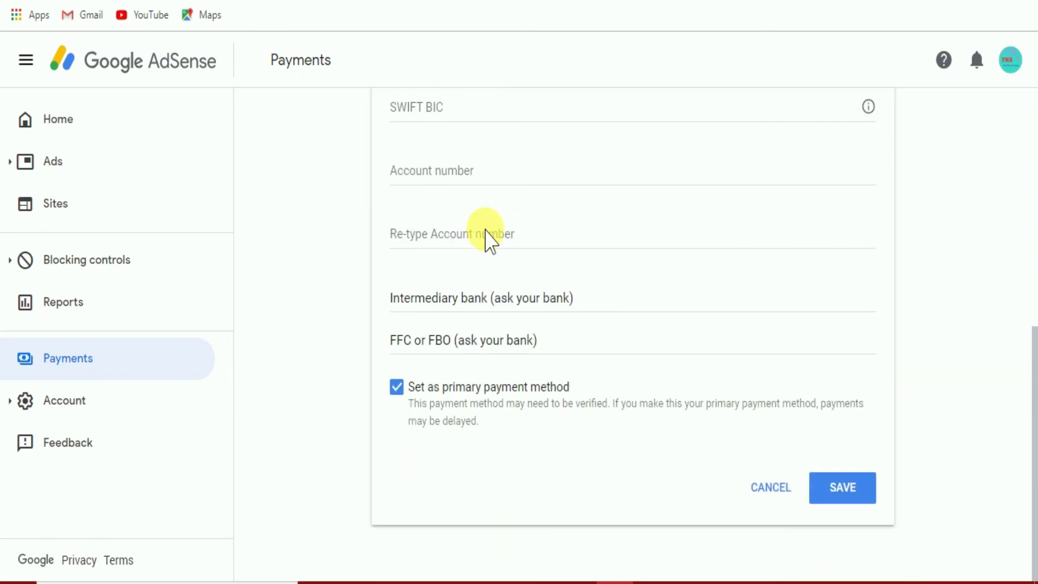
scroll(491, 236, up, 2)
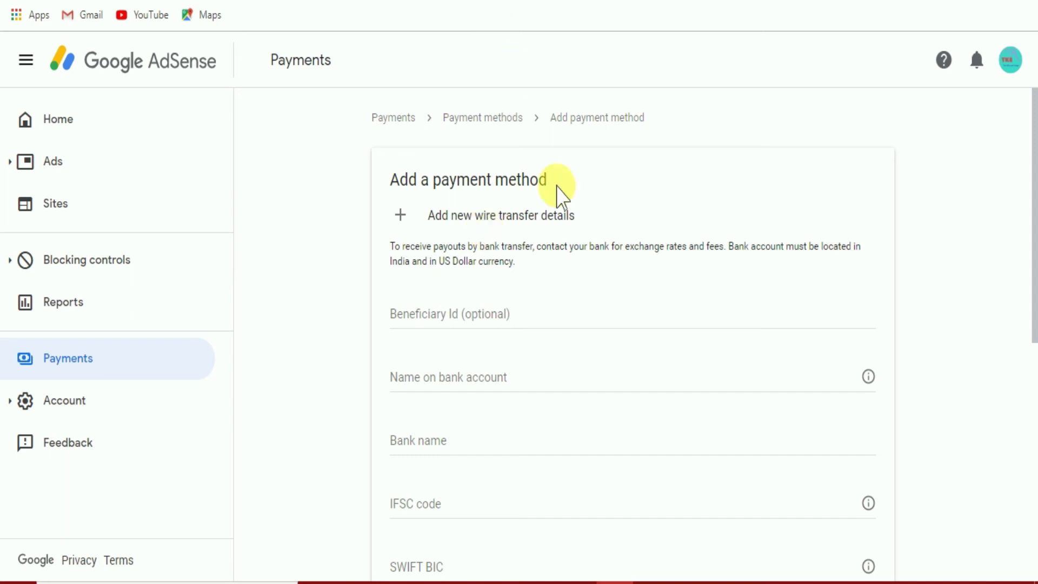
scroll(598, 343, down, 8)
scroll(403, 321, up, 8)
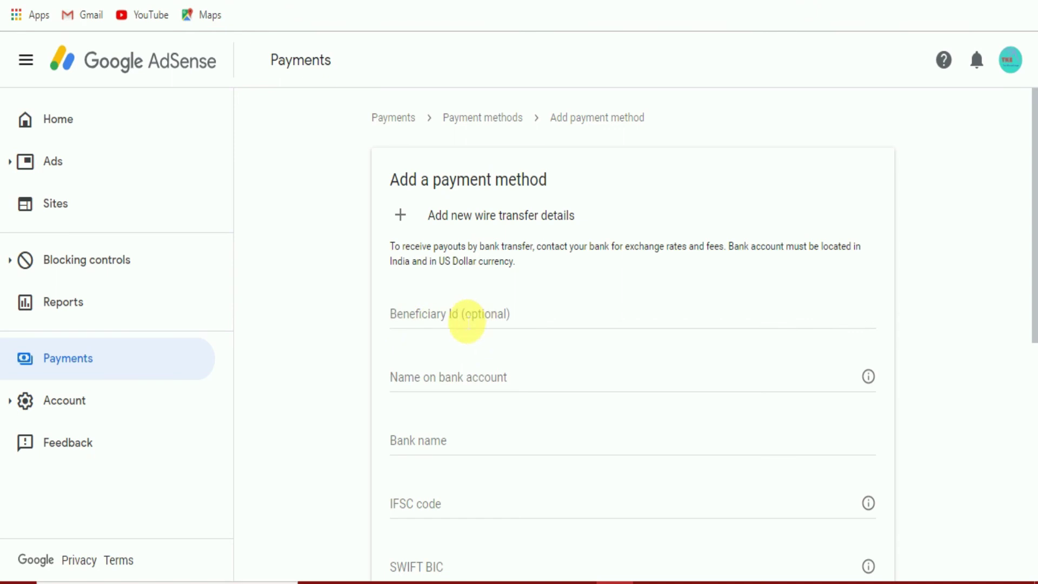
Go through the wire transfer form's required and optional bank fields in order, from Beneficiary Id to Re-type Account number, leaving them empty
click(466, 320)
scroll(530, 308, down, 2)
click(519, 267)
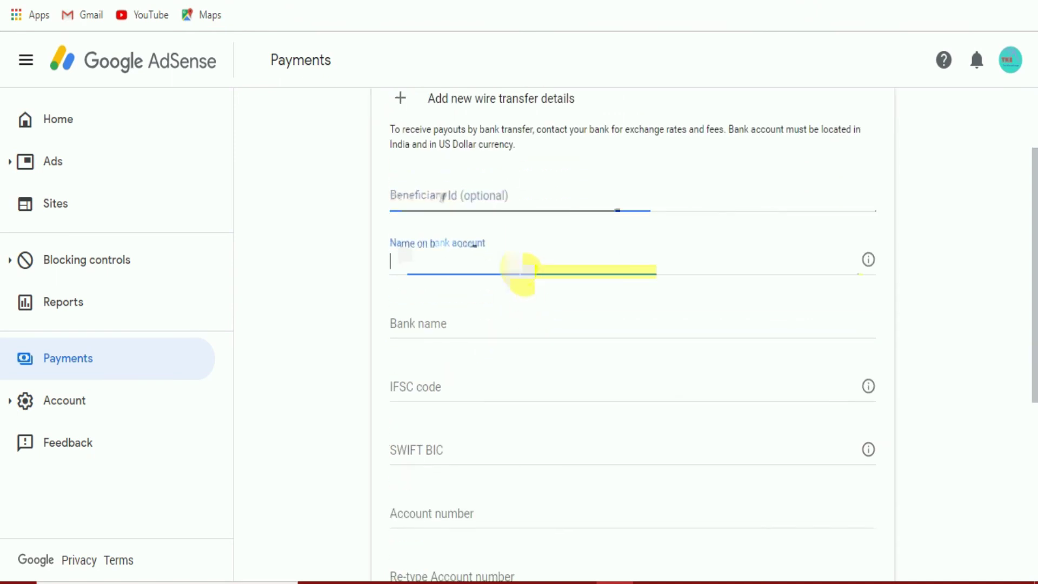
click(503, 334)
scroll(503, 335, down, 2)
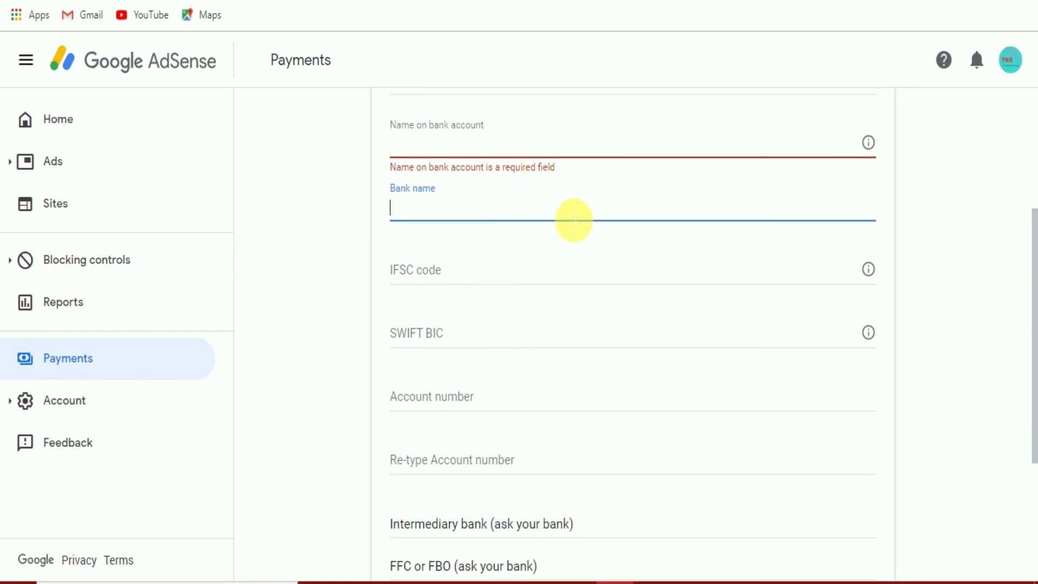
click(474, 284)
scroll(474, 283, down, 2)
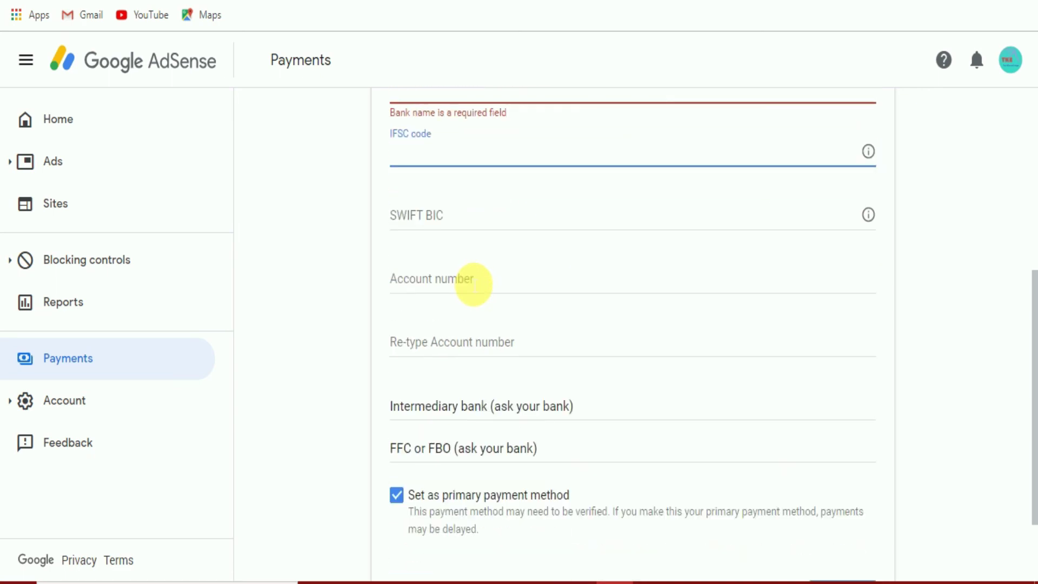
click(488, 224)
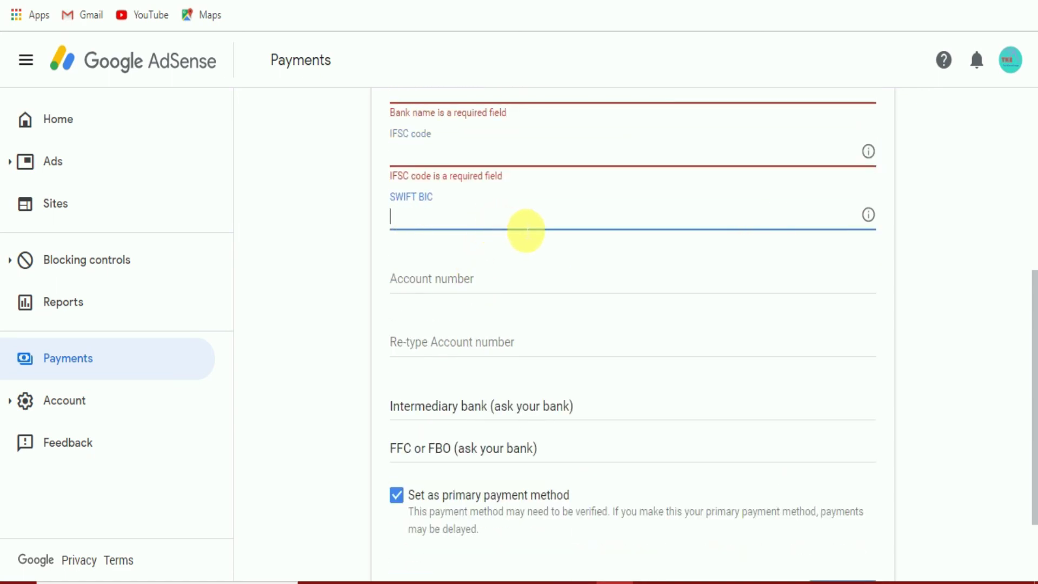
click(490, 289)
click(577, 350)
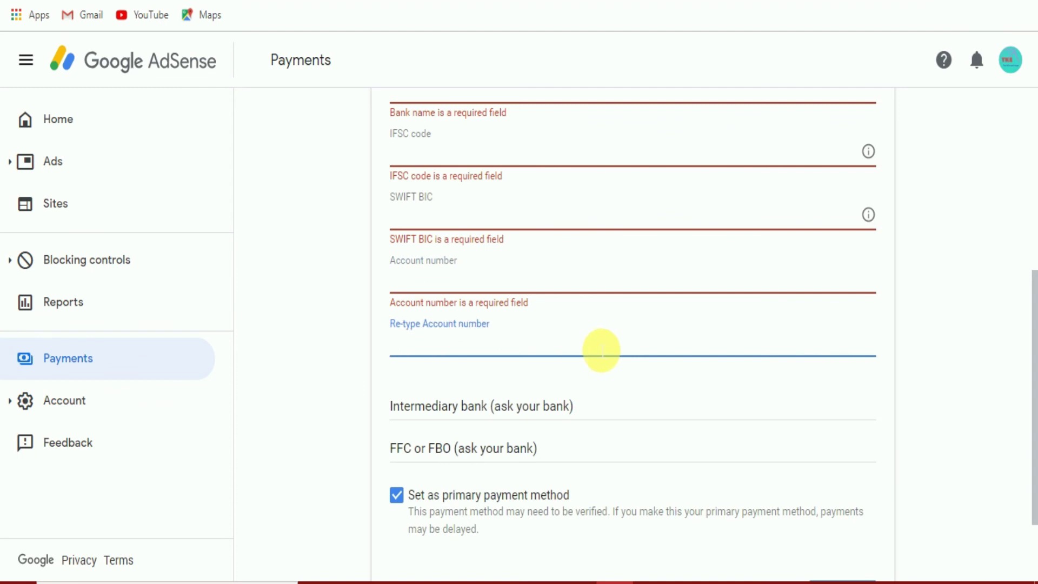
Expand the Intermediary bank and FFC or FBO sections and examine their optional fields
scroll(600, 350, down, 2)
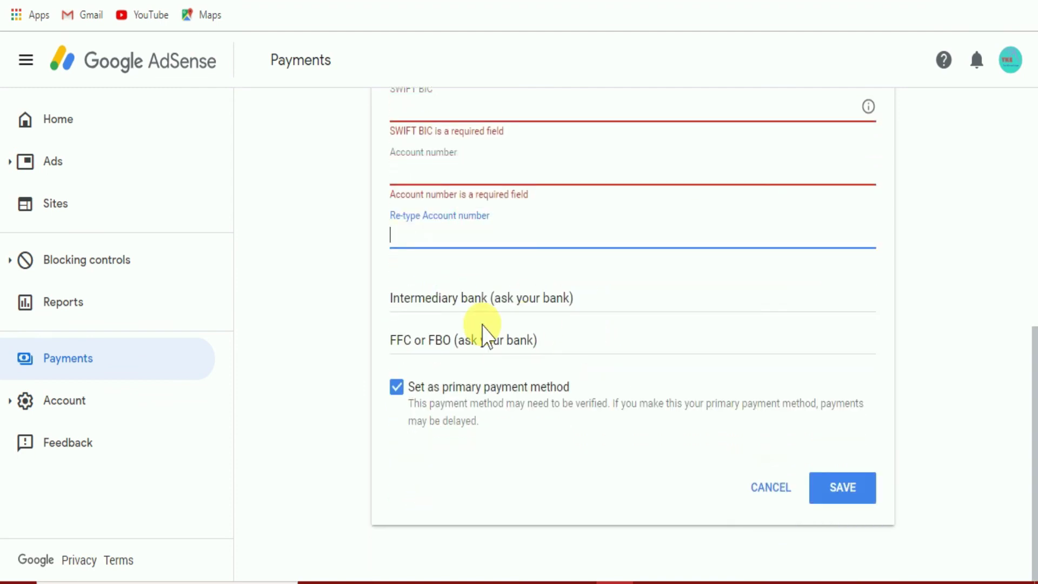
click(505, 297)
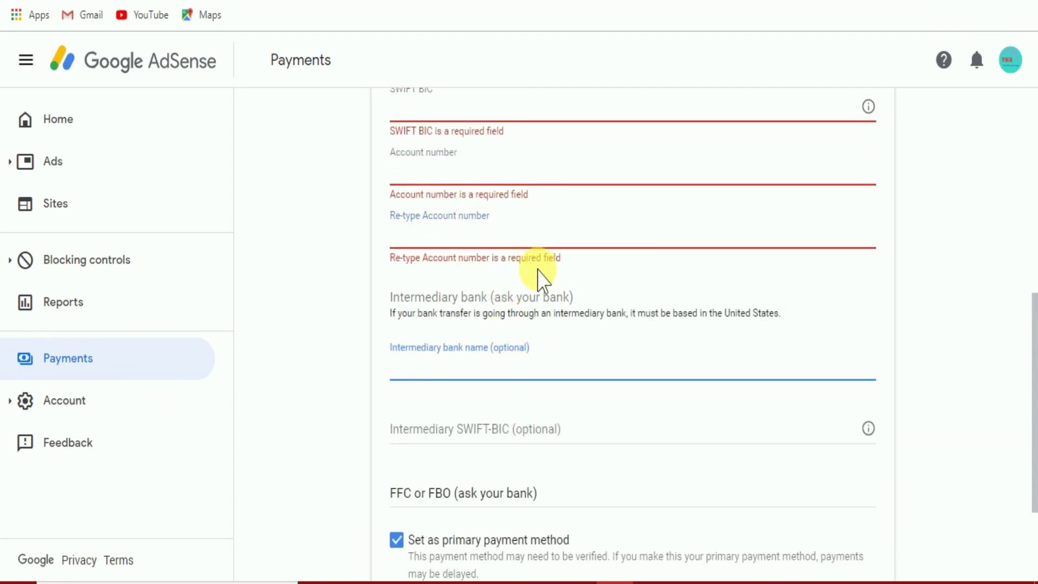
scroll(554, 366, down, 2)
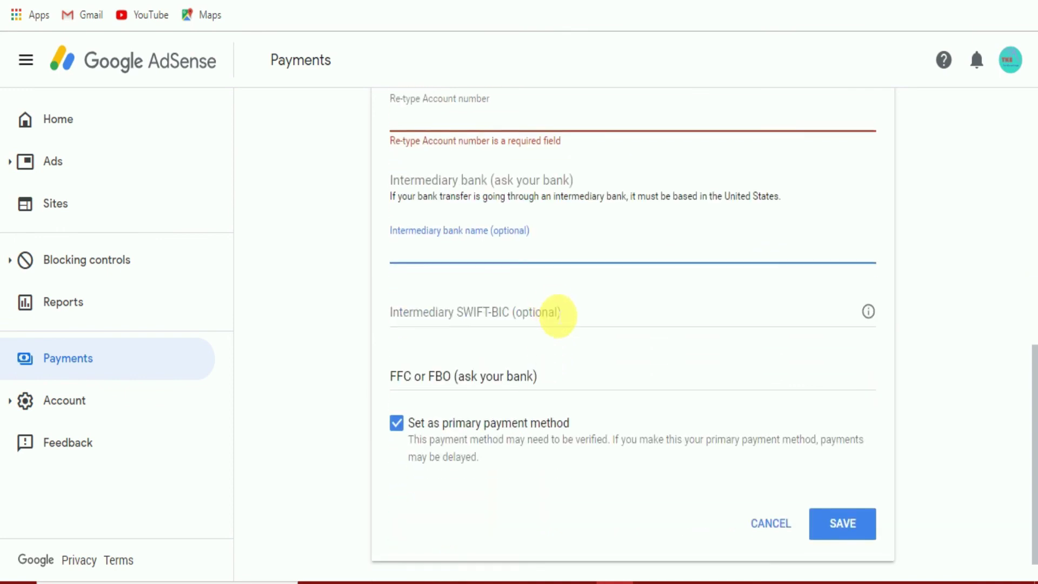
click(556, 314)
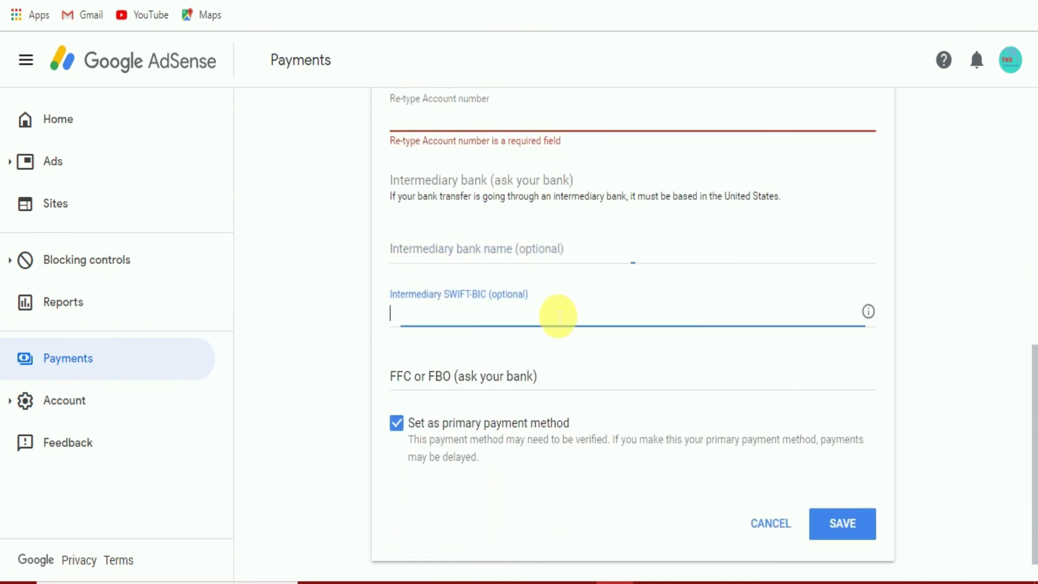
click(521, 379)
scroll(552, 361, down, 2)
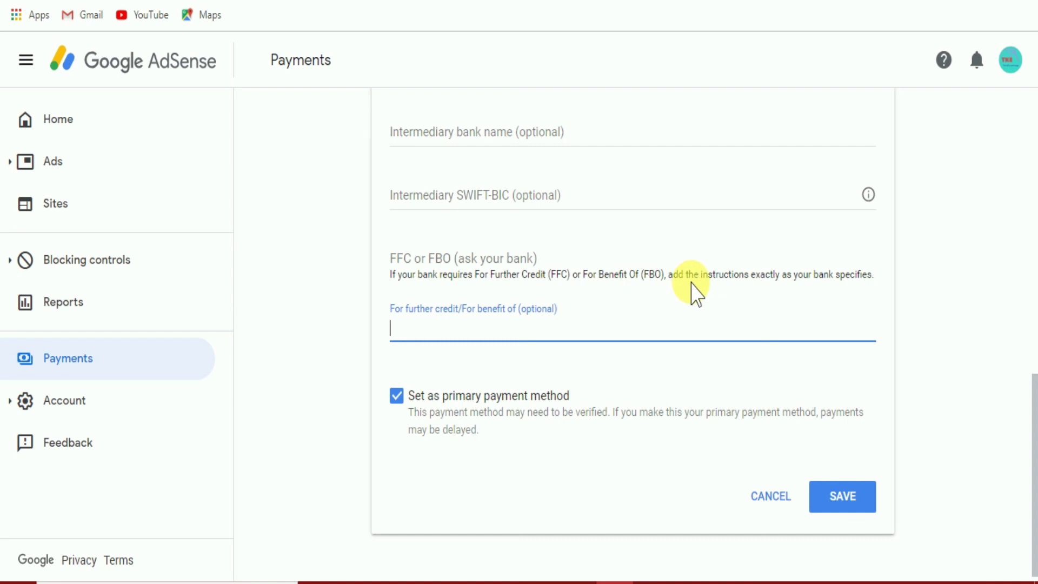
scroll(665, 324, down, 1)
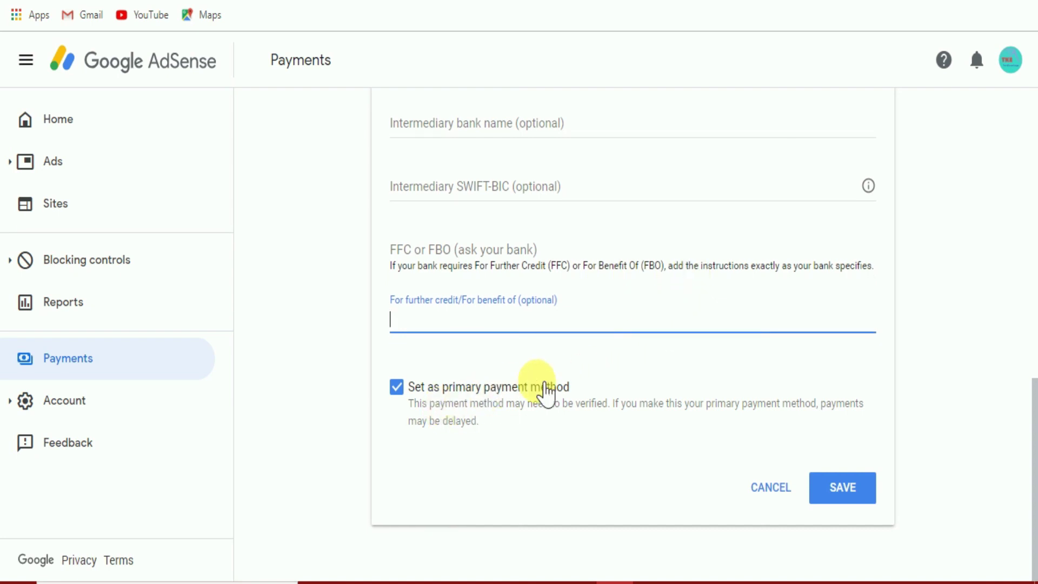
Review the whole wire transfer form once more, cancel it without saving, and return to the main Payments page
scroll(811, 364, up, 10)
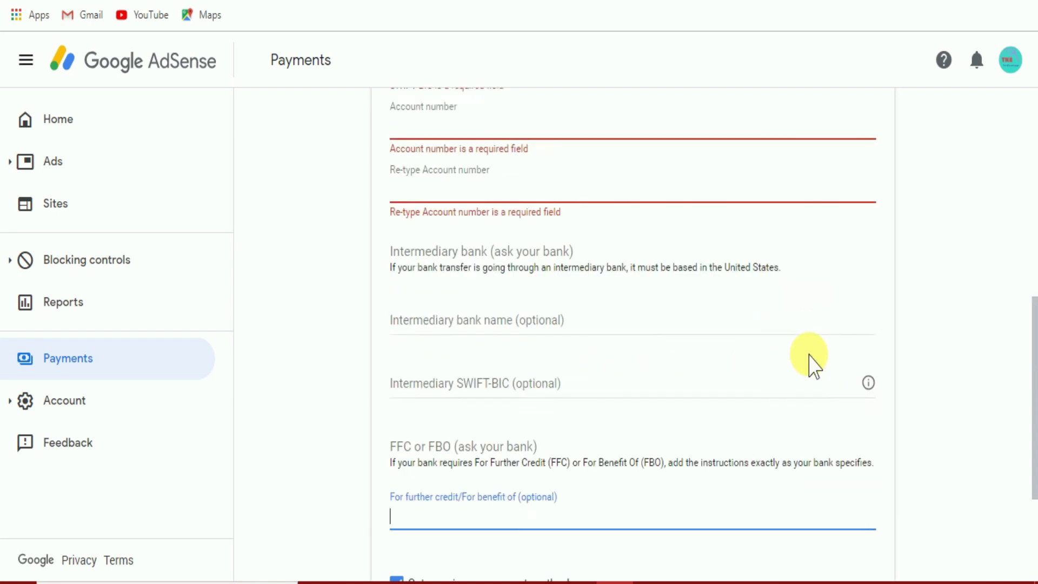
scroll(816, 360, up, 3)
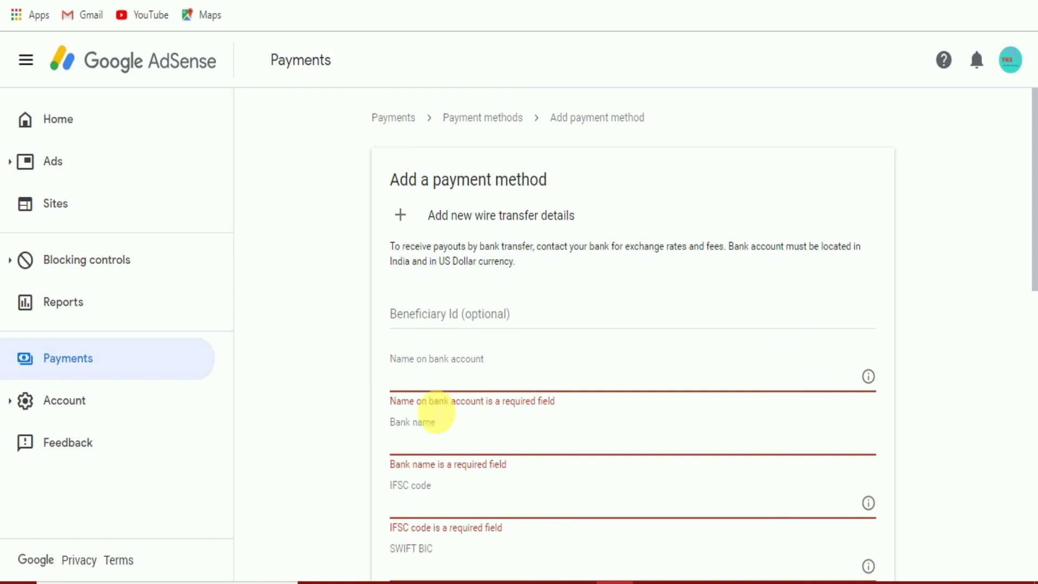
scroll(663, 408, down, 11)
click(669, 411)
scroll(757, 422, down, 2)
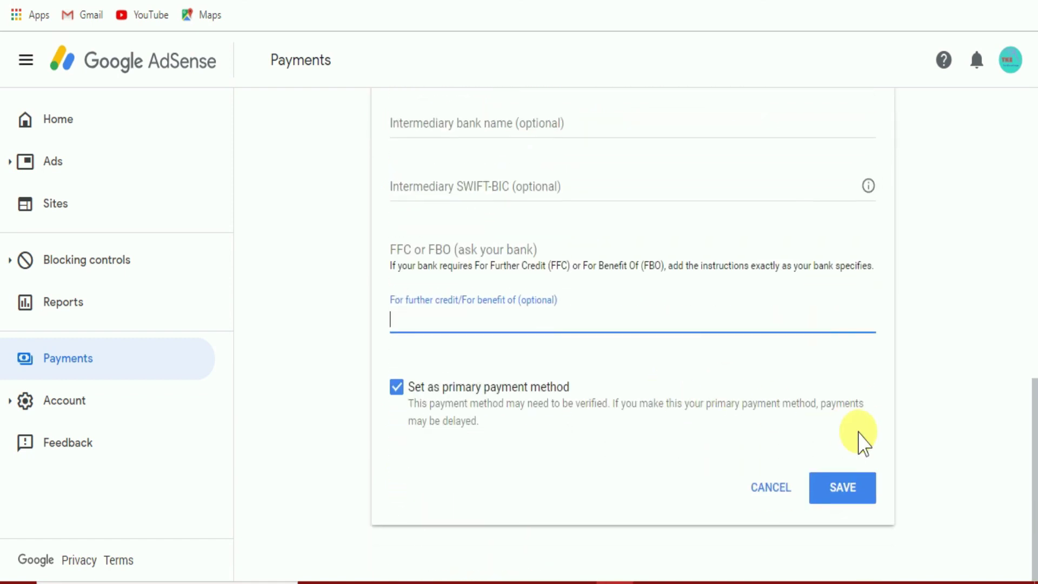
click(768, 486)
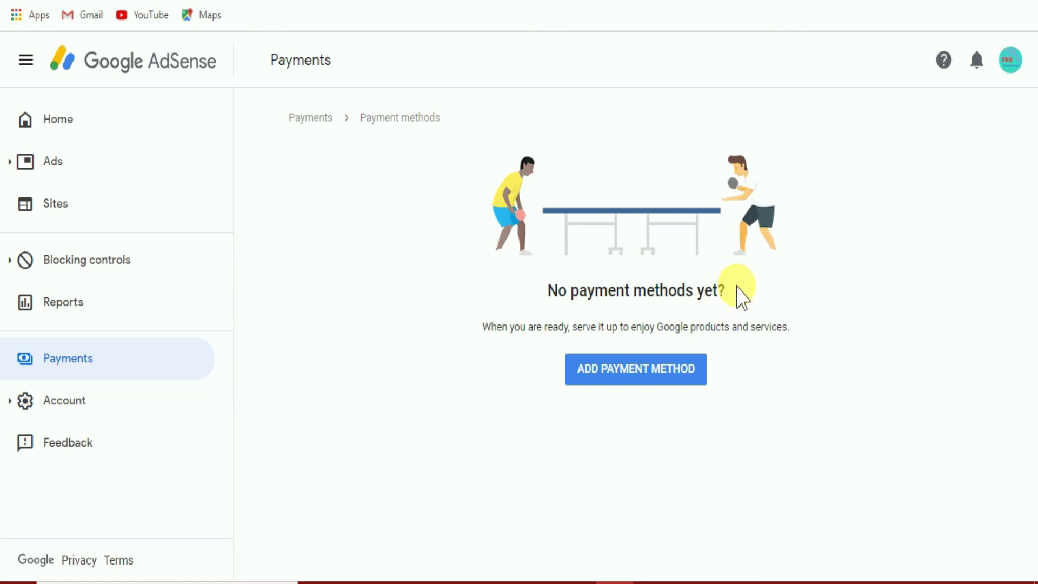
click(86, 358)
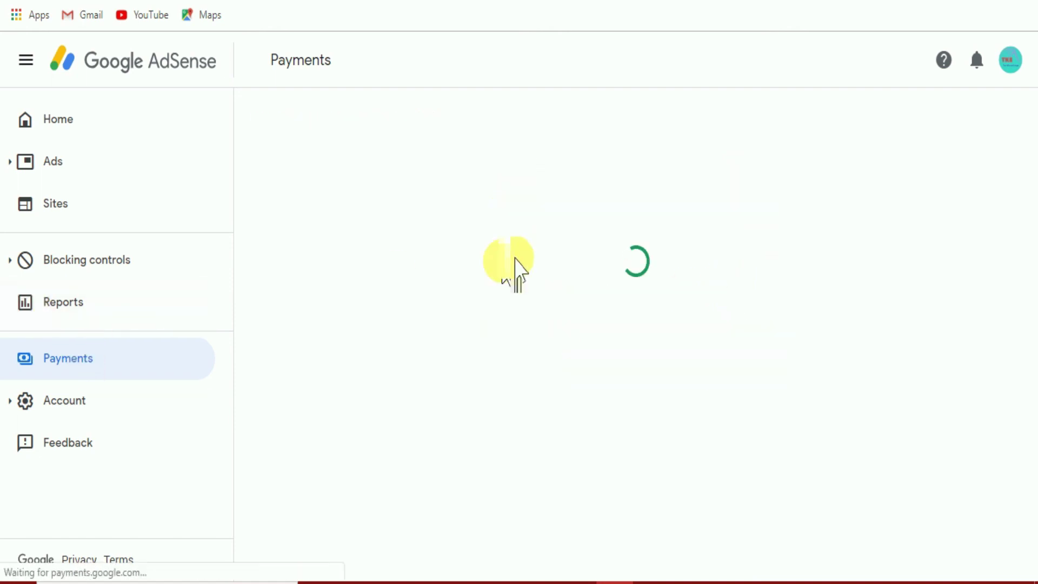